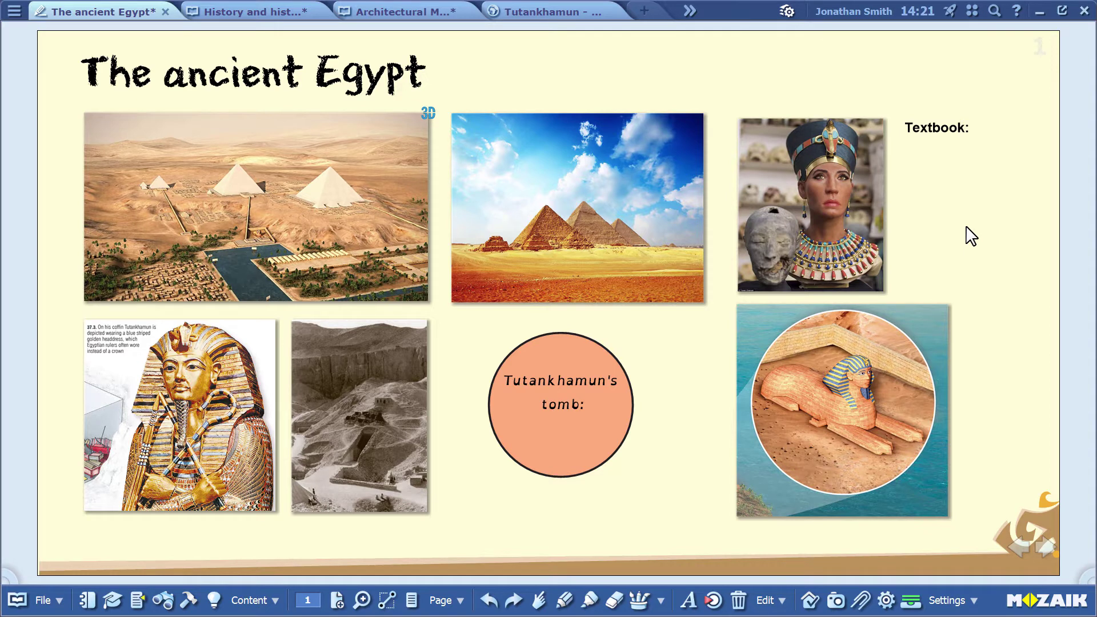
# Look through the insert and settings menus, and preview both textbooks' Tutankhamun's tomb spreads.
pyautogui.click(860, 604)
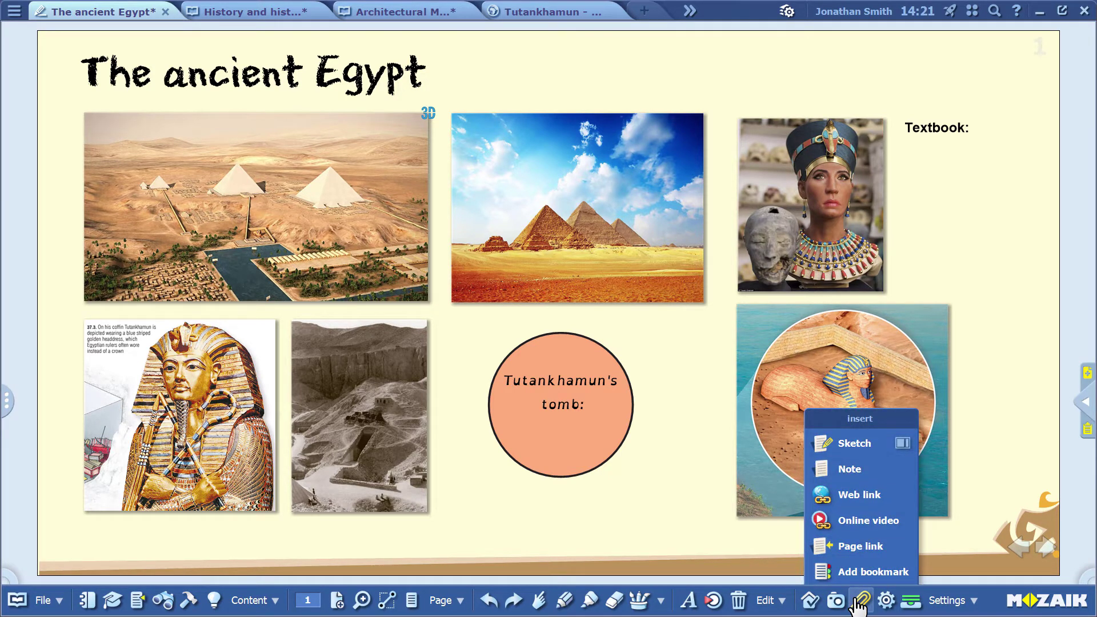
pyautogui.click(973, 607)
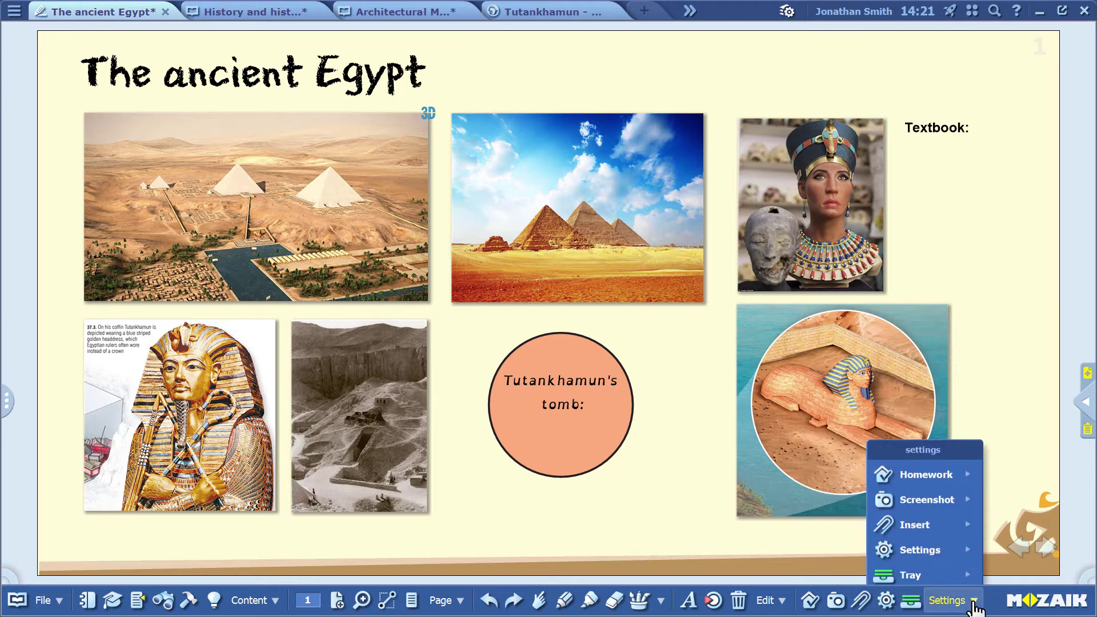
pyautogui.click(938, 521)
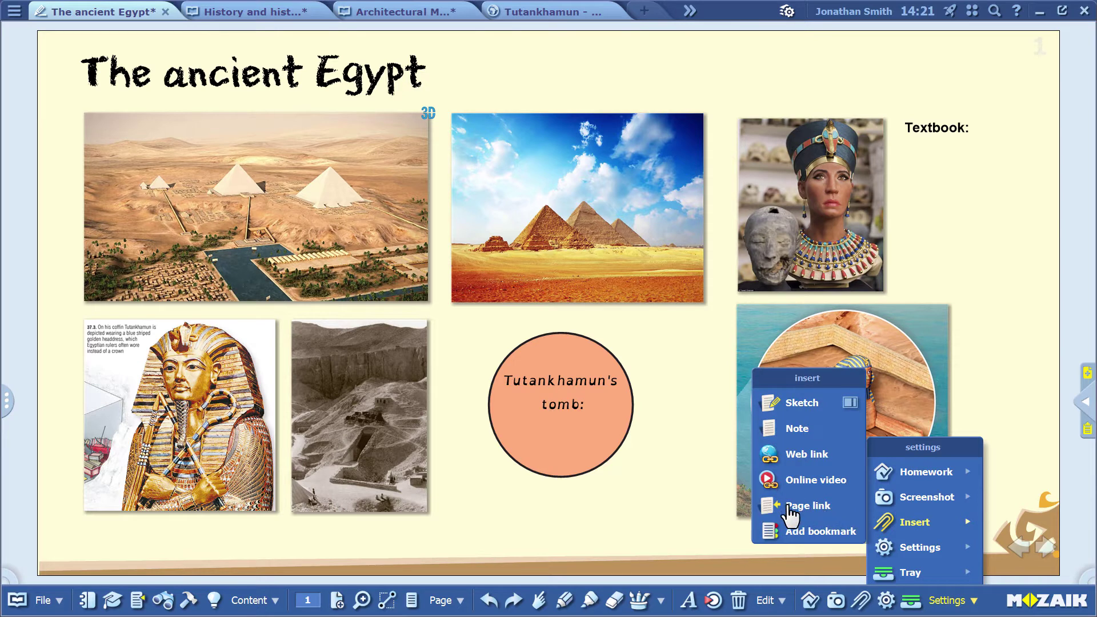
pyautogui.click(689, 506)
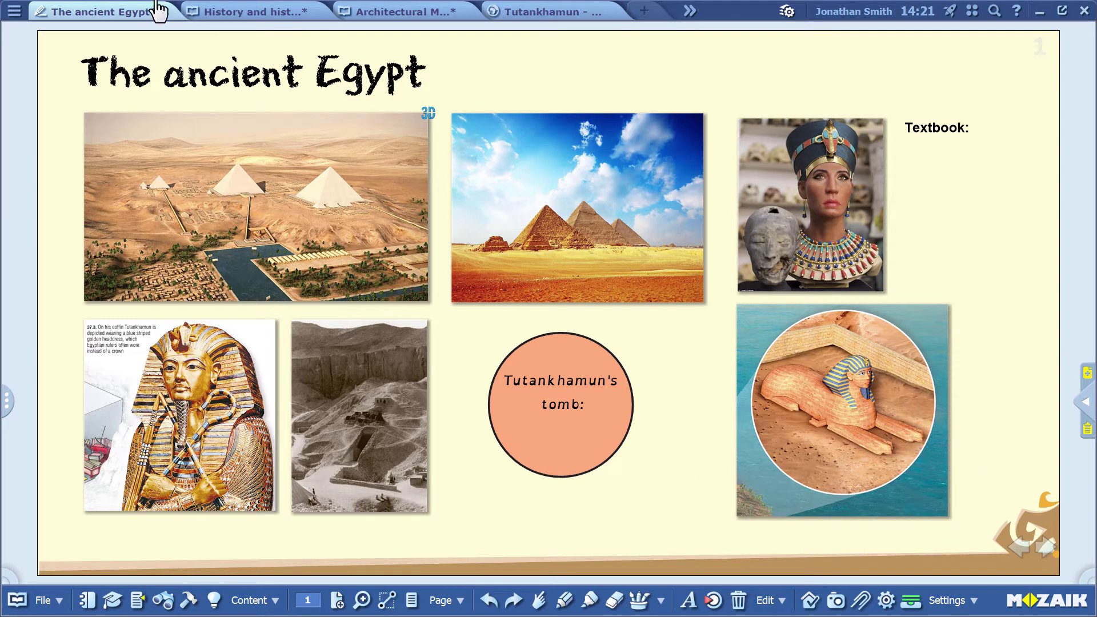
pyautogui.click(246, 11)
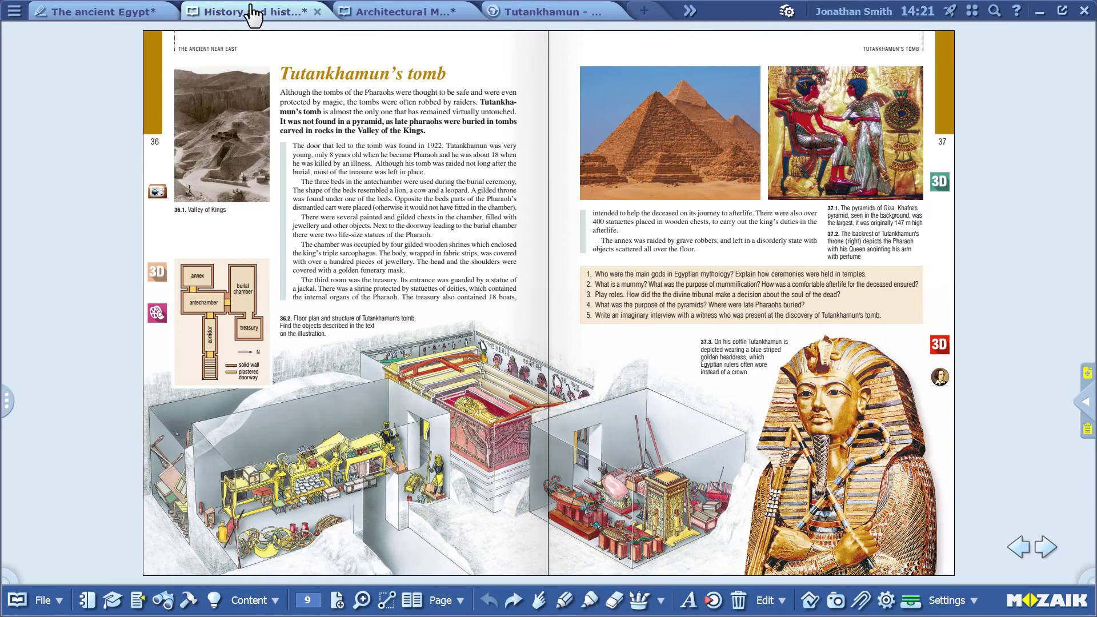
pyautogui.click(387, 13)
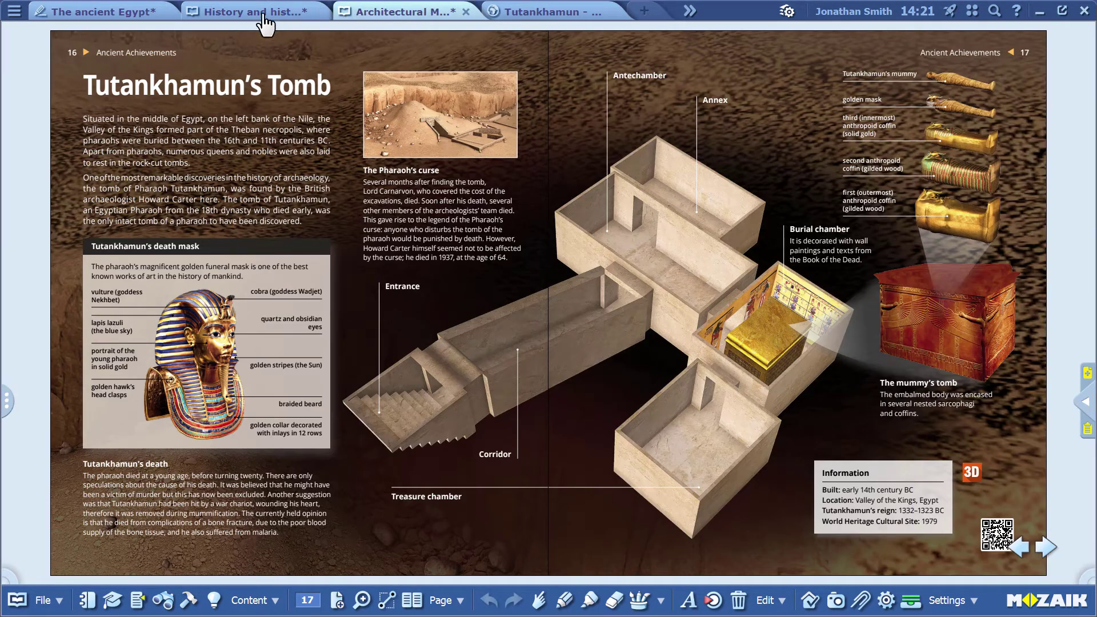
pyautogui.click(134, 13)
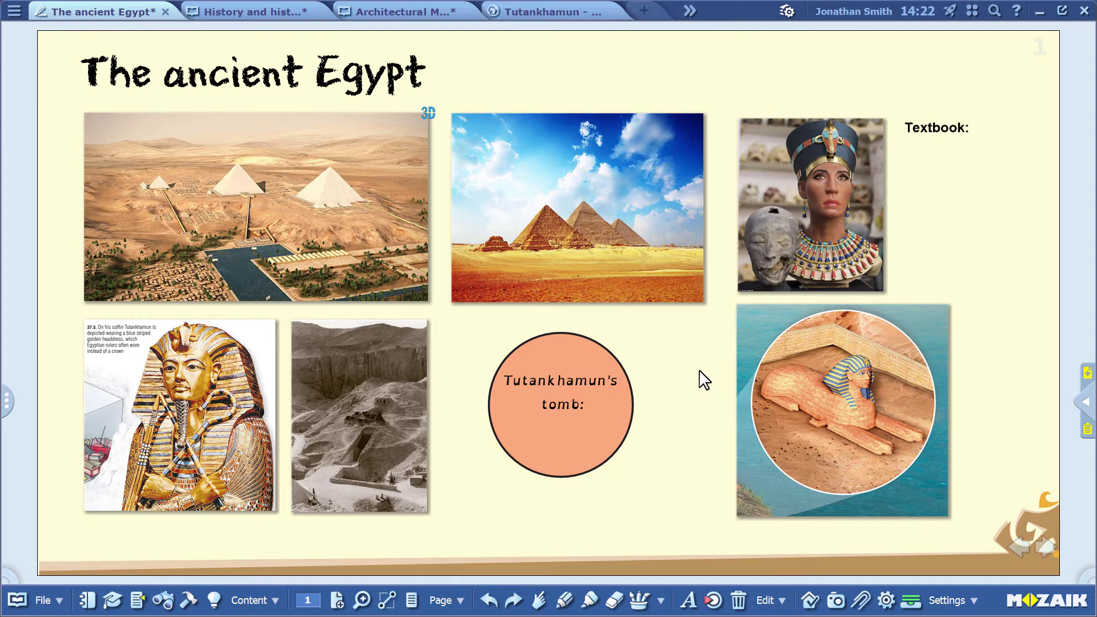
# Create a page link to History and history of arts page 9 and place it inside the tomb circle.
pyautogui.click(238, 17)
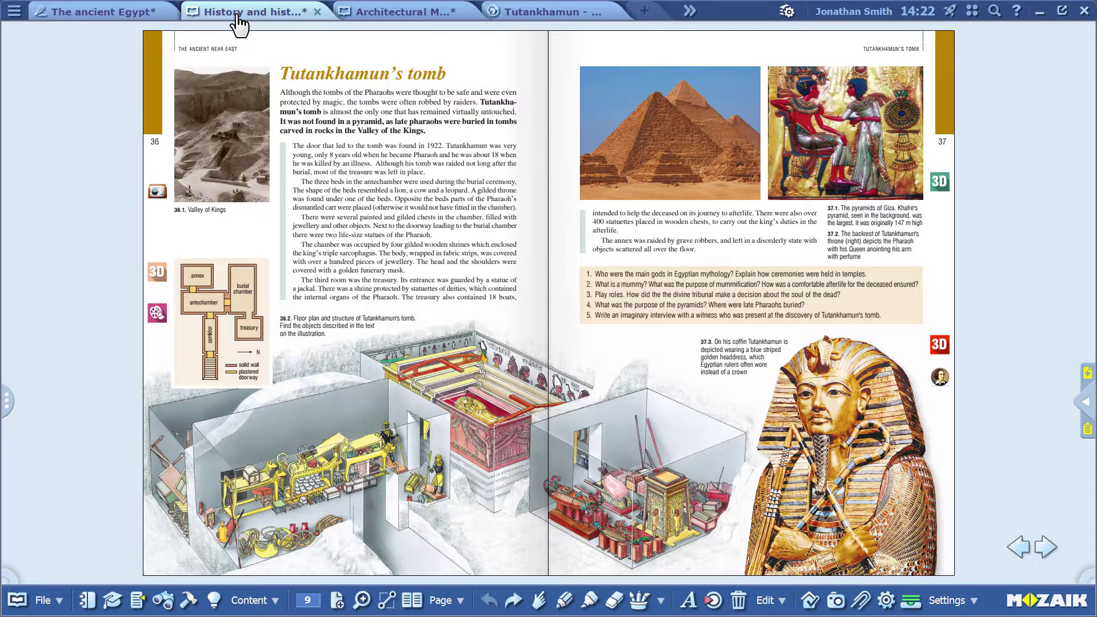
pyautogui.click(872, 610)
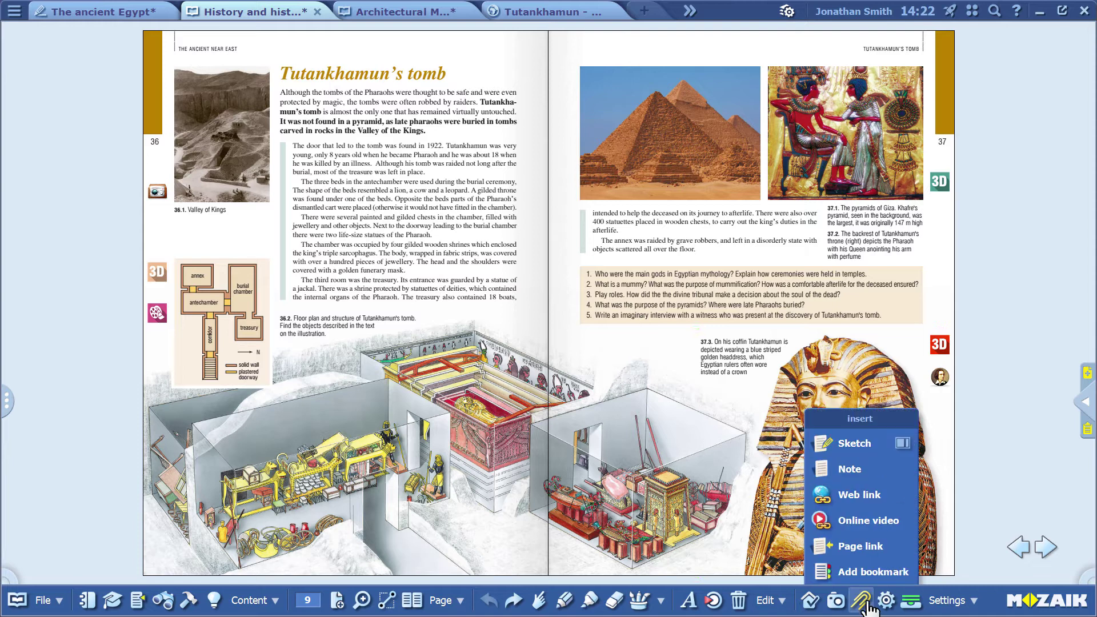
pyautogui.click(853, 549)
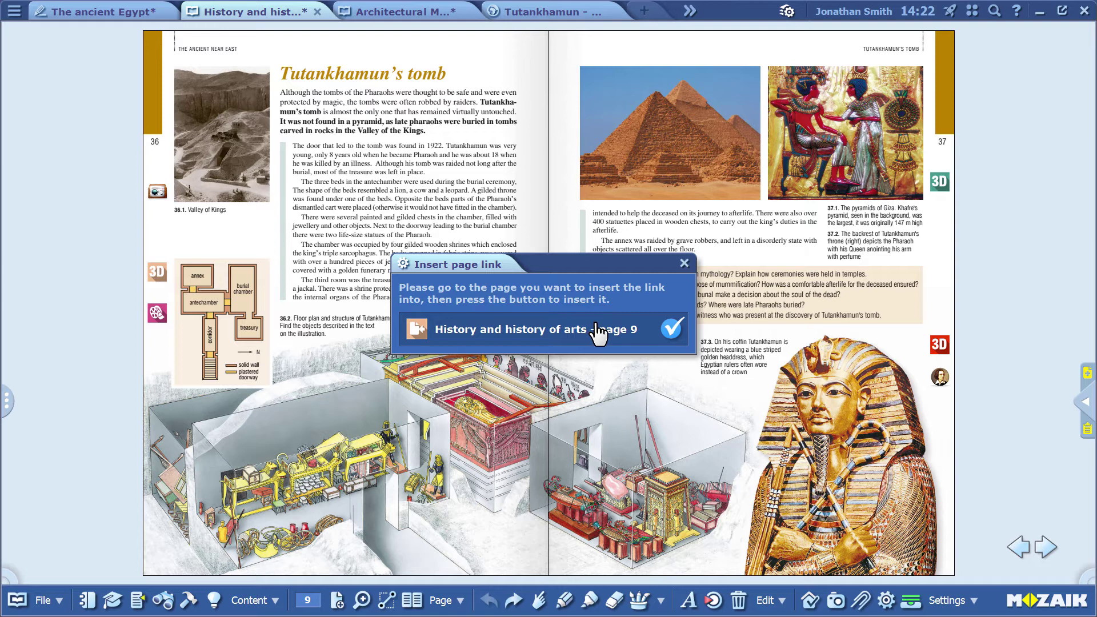
pyautogui.click(105, 18)
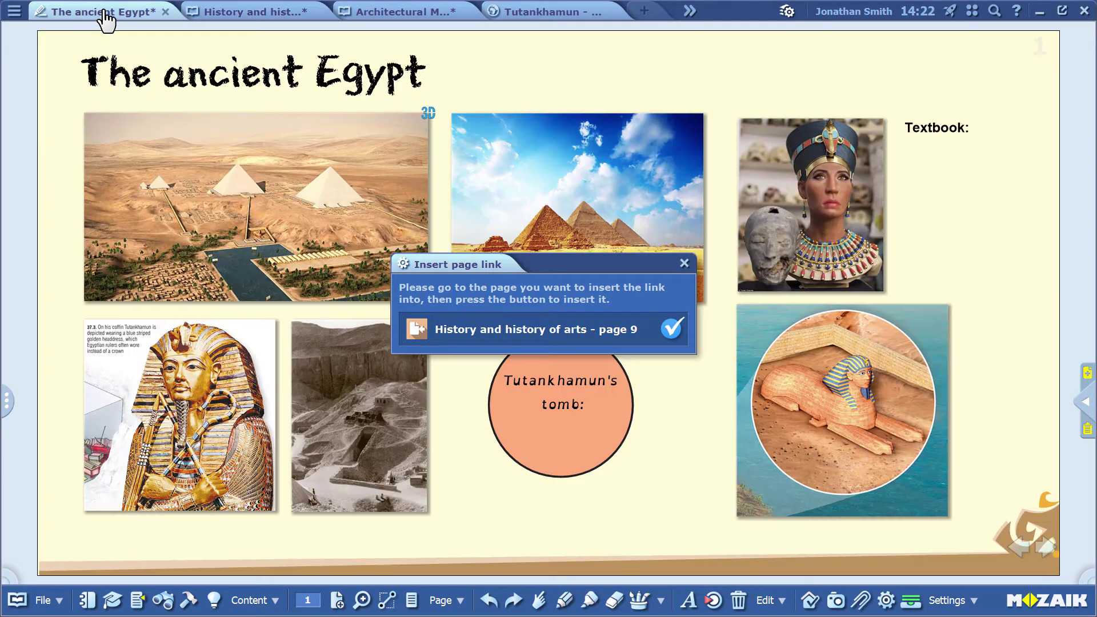
pyautogui.click(673, 329)
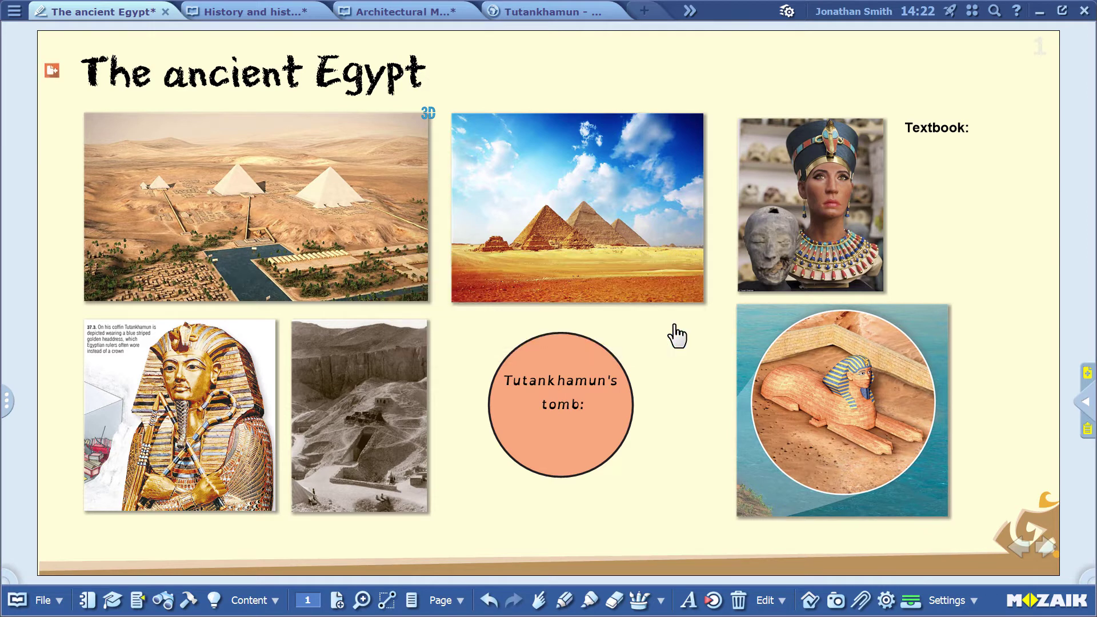
pyautogui.moveTo(53, 72); pyautogui.dragTo(558, 441)
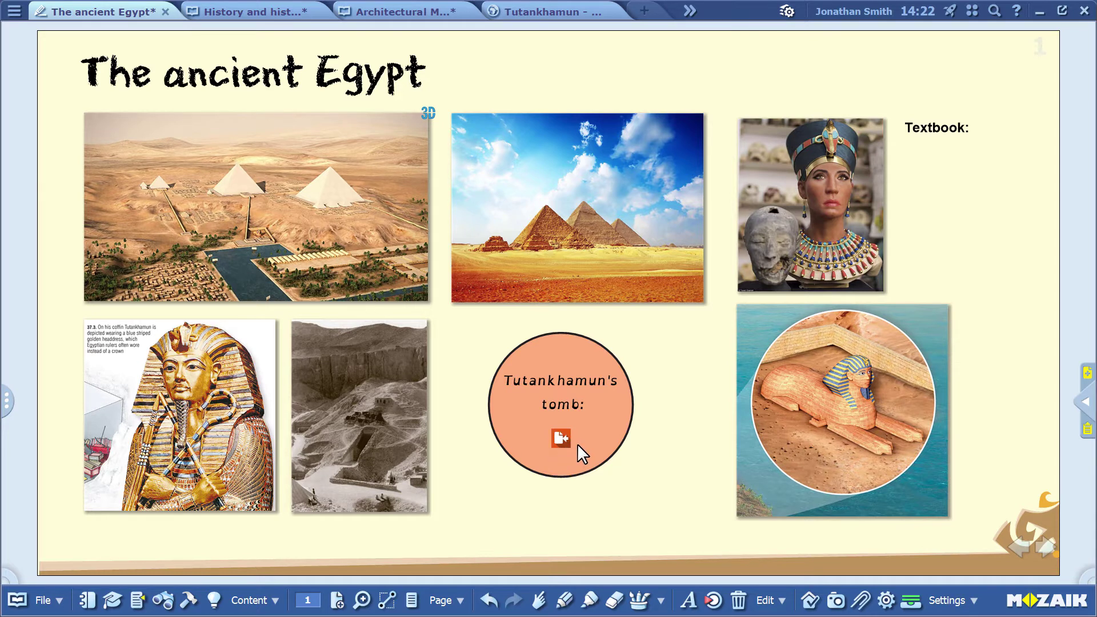
# Create a page link to Architectural Marvels page 17 and drop it beside the 'Textbook:' label.
pyautogui.click(356, 12)
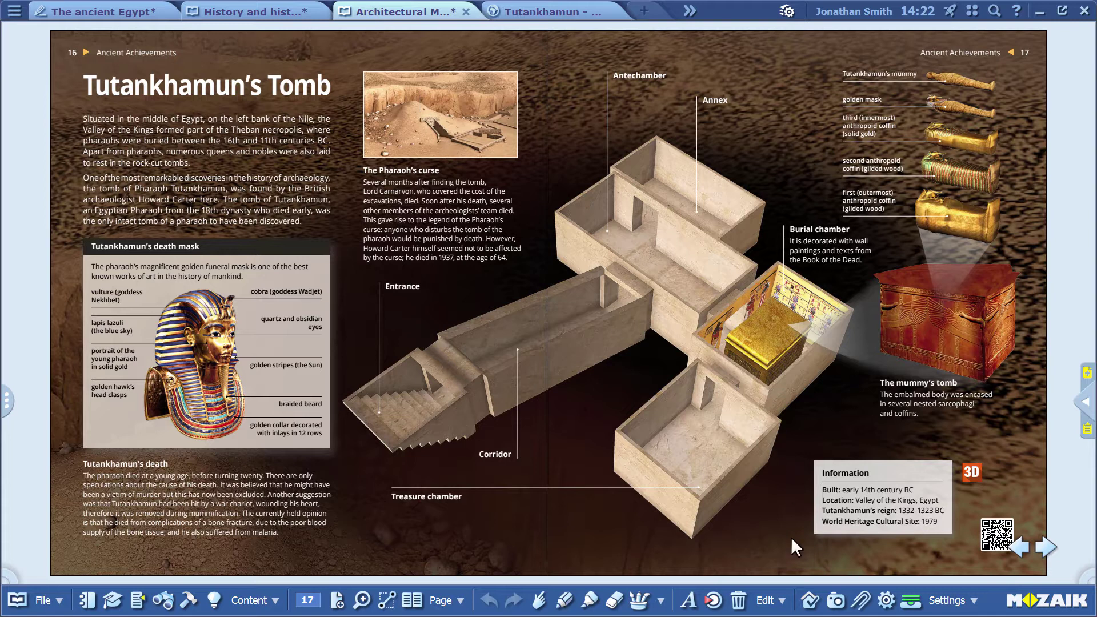
pyautogui.click(860, 601)
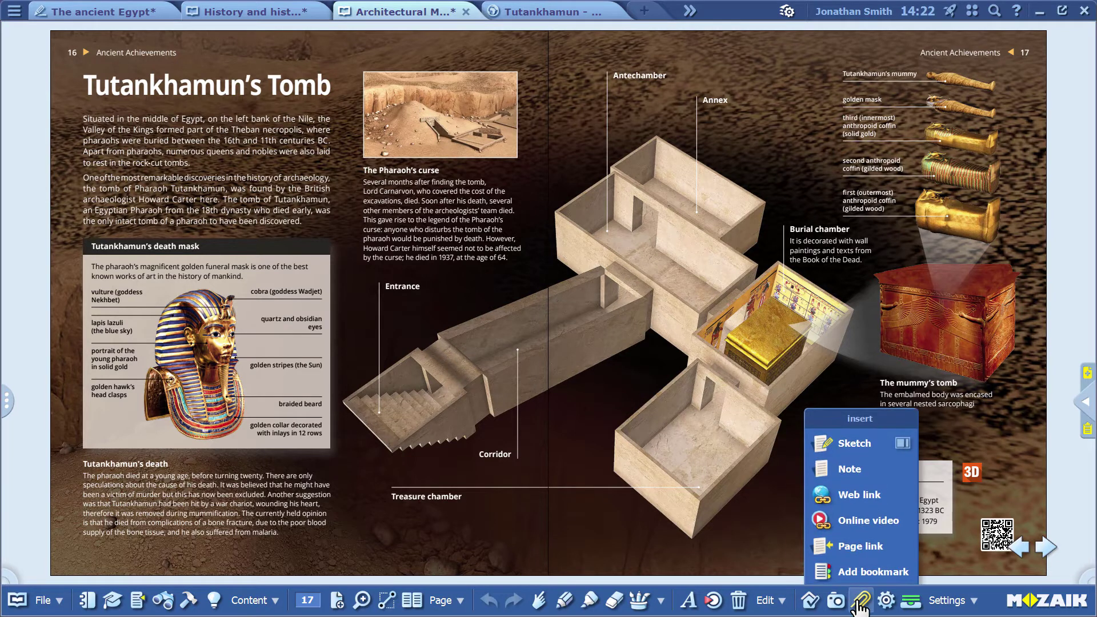
pyautogui.click(845, 546)
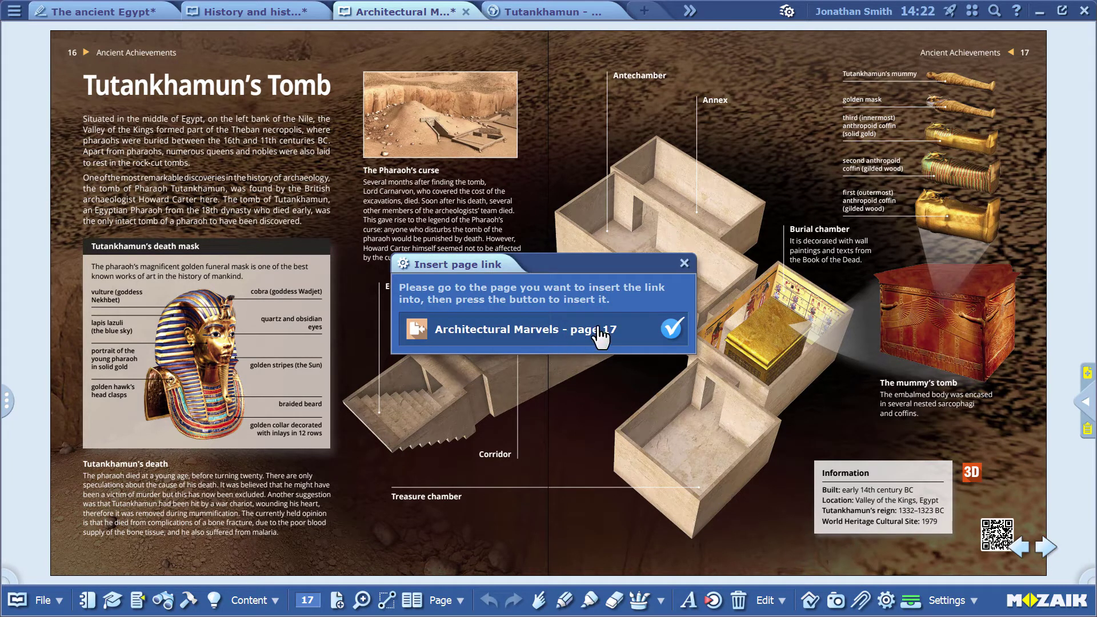
pyautogui.click(97, 18)
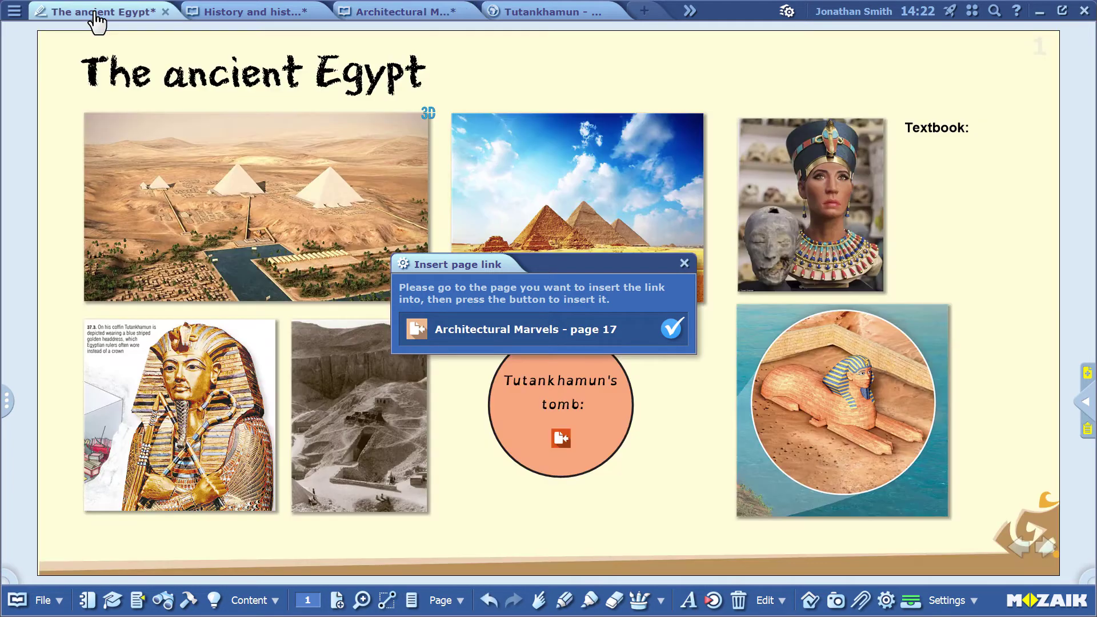
pyautogui.click(670, 335)
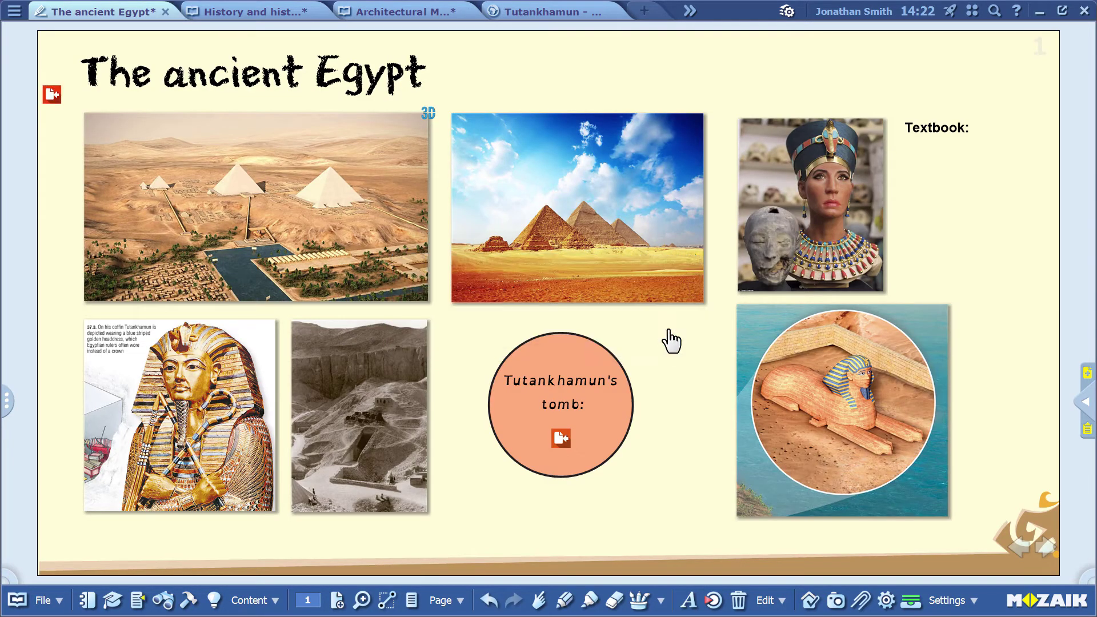
pyautogui.moveTo(105, 105); pyautogui.dragTo(984, 129)
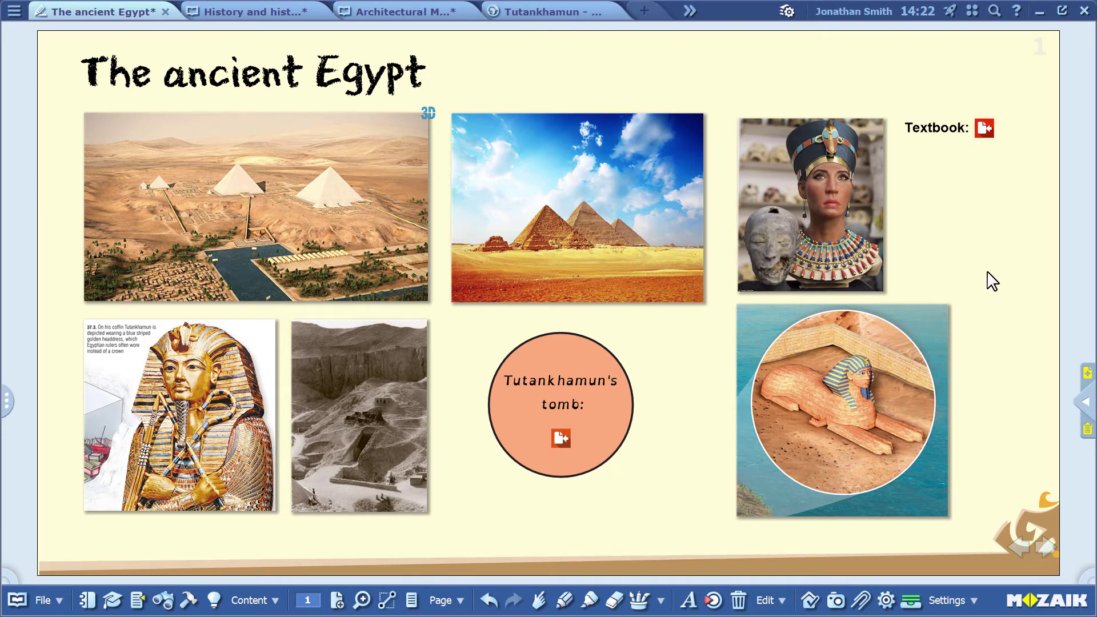
pyautogui.click(300, 12)
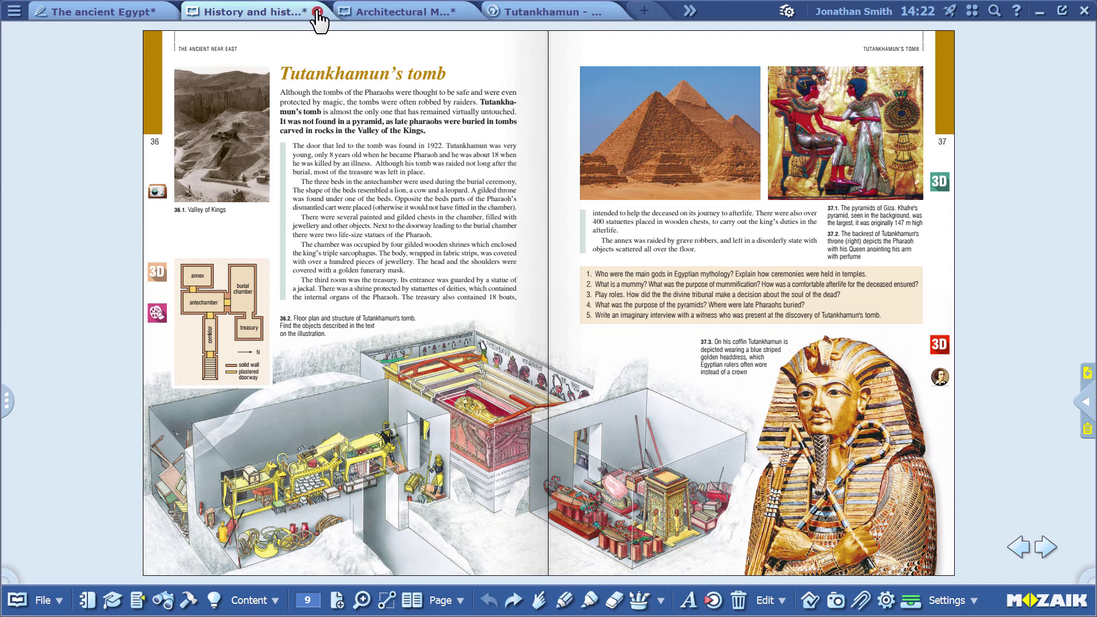
pyautogui.click(317, 11)
pyautogui.click(460, 343)
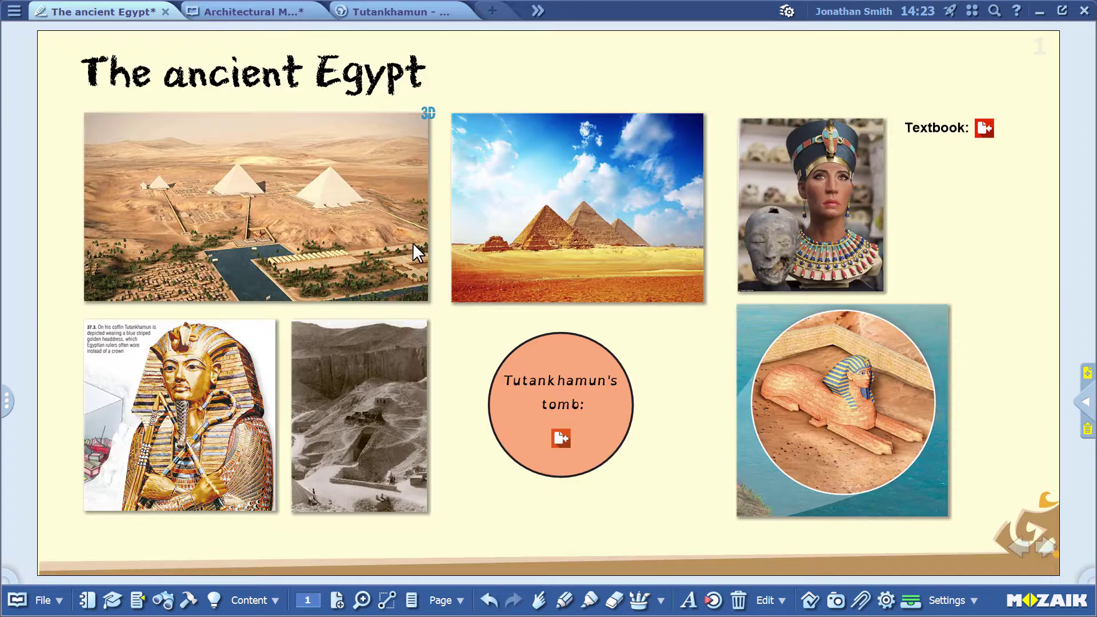
pyautogui.click(313, 12)
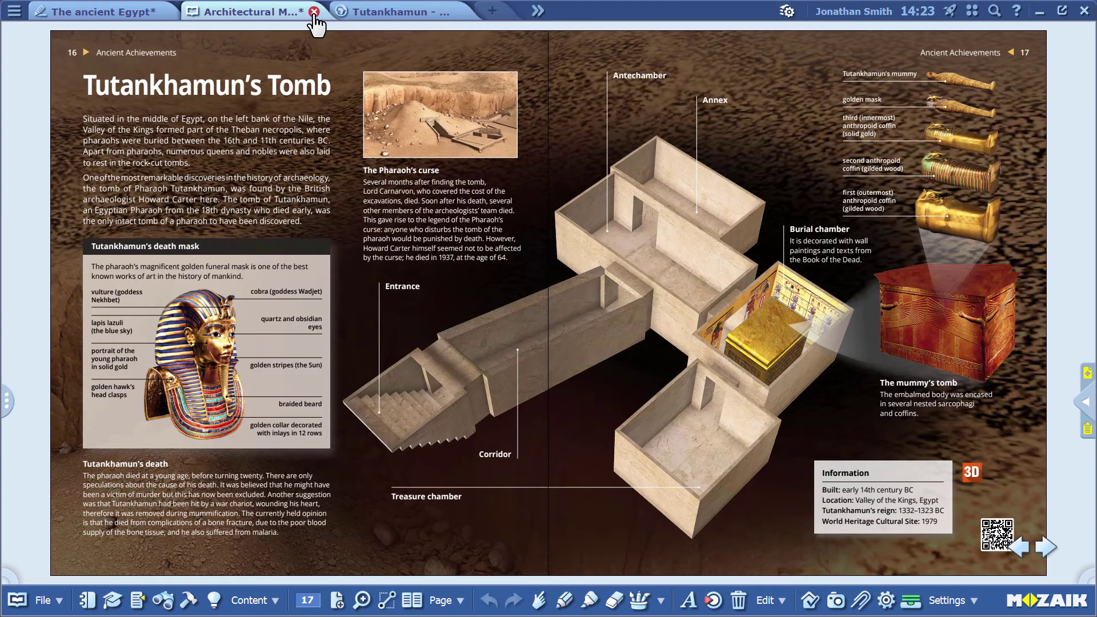
pyautogui.click(315, 13)
pyautogui.click(517, 343)
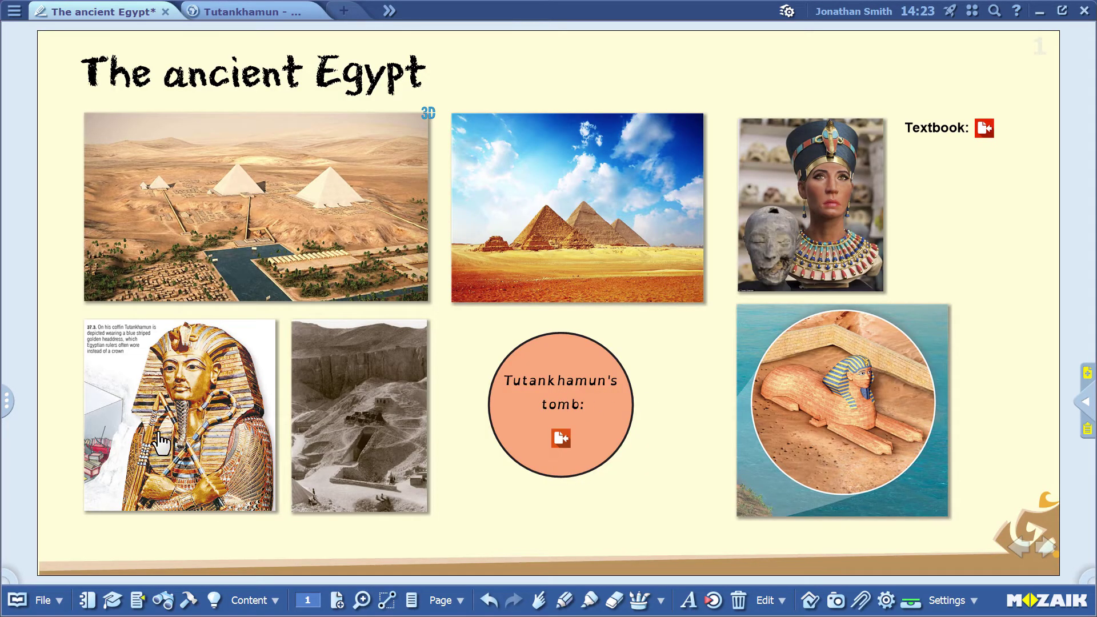
pyautogui.click(187, 410)
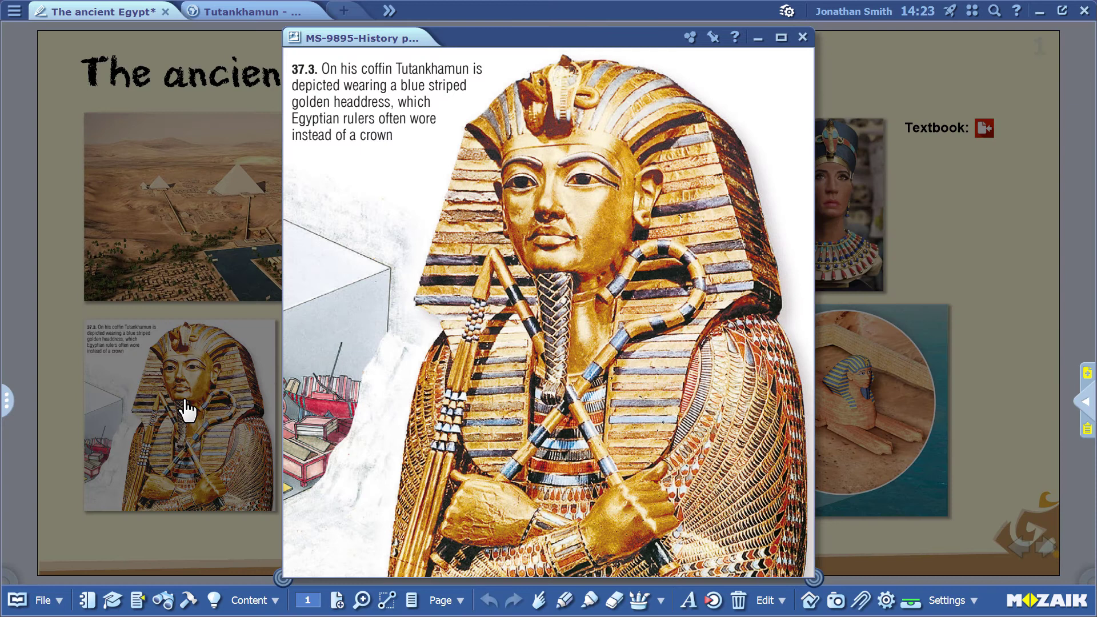
pyautogui.click(187, 411)
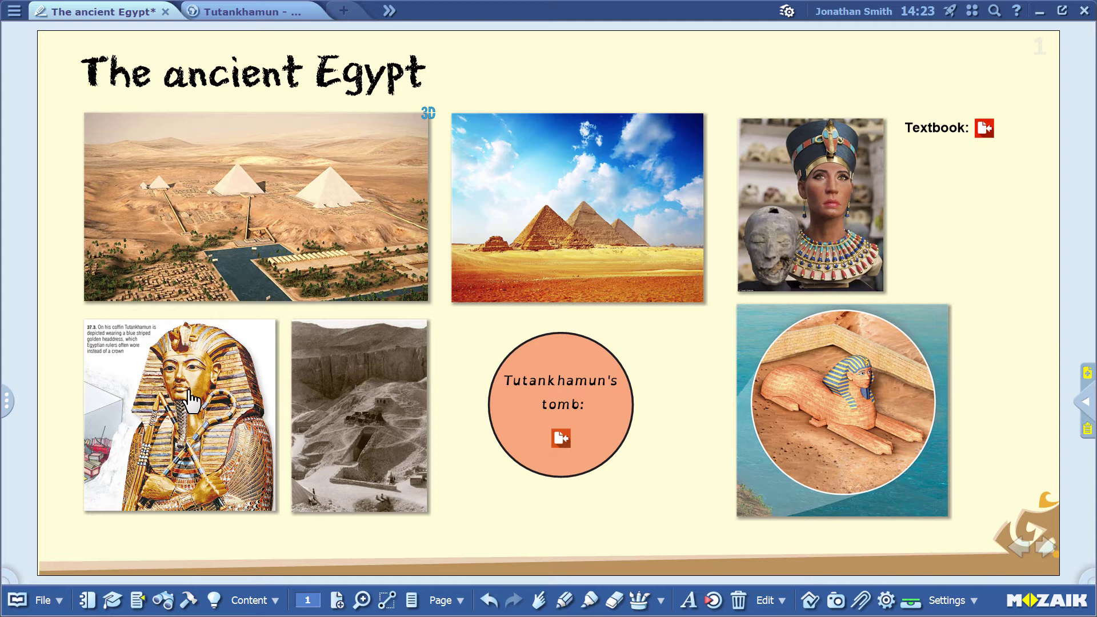
# Check the File and new-tab menus without choosing anything, then bring up the Wikipedia Tutankhamun article.
pyautogui.click(46, 600)
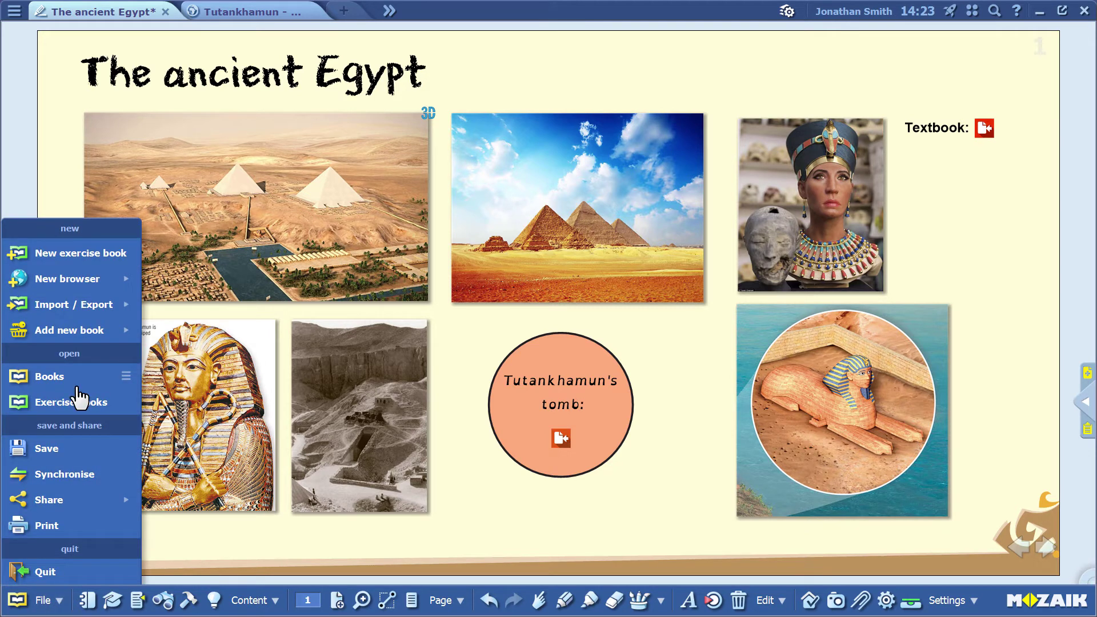
pyautogui.moveTo(86, 280)
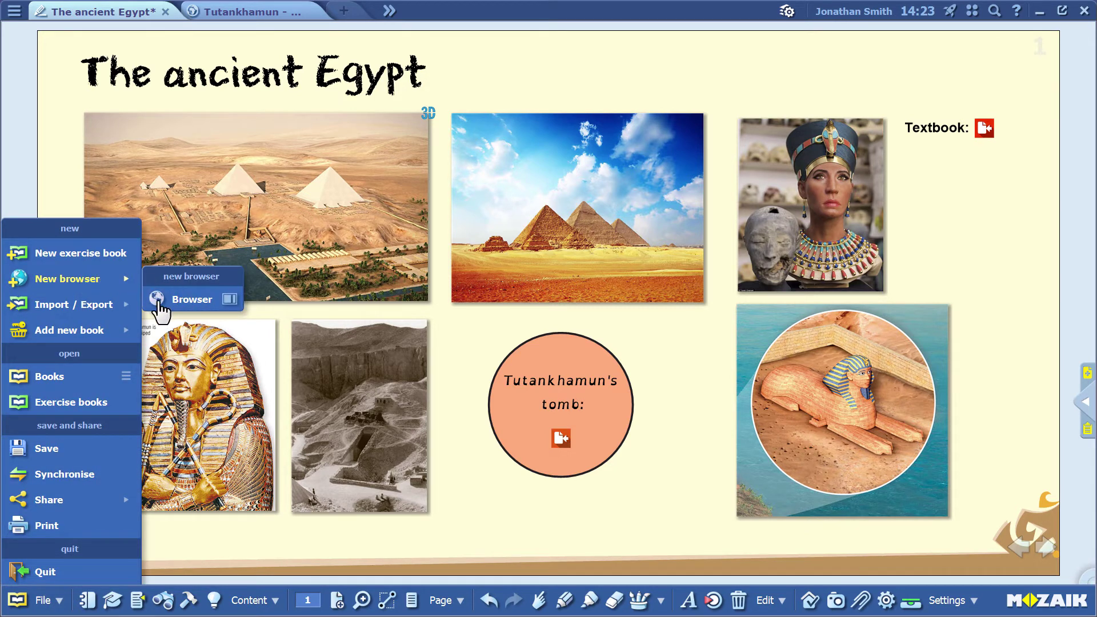
pyautogui.click(31, 173)
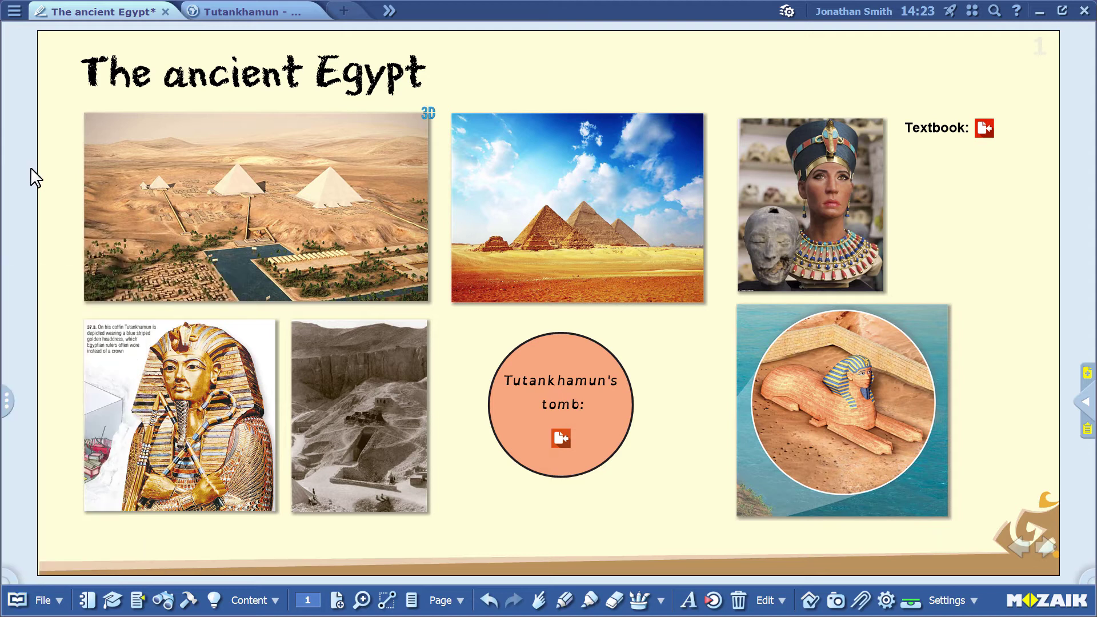
pyautogui.click(343, 11)
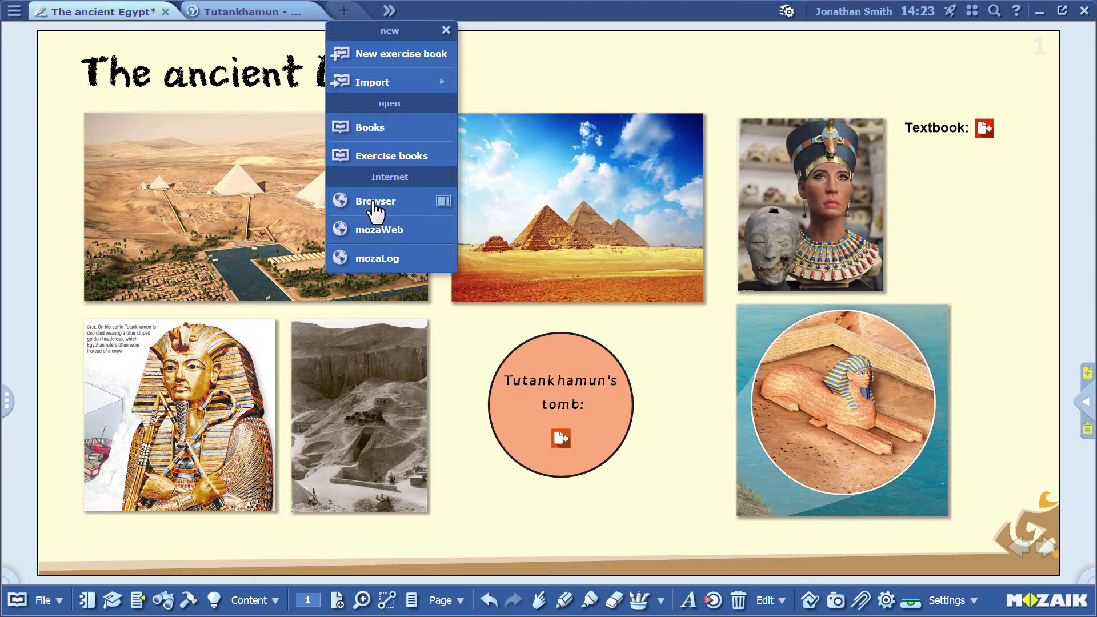
pyautogui.click(482, 89)
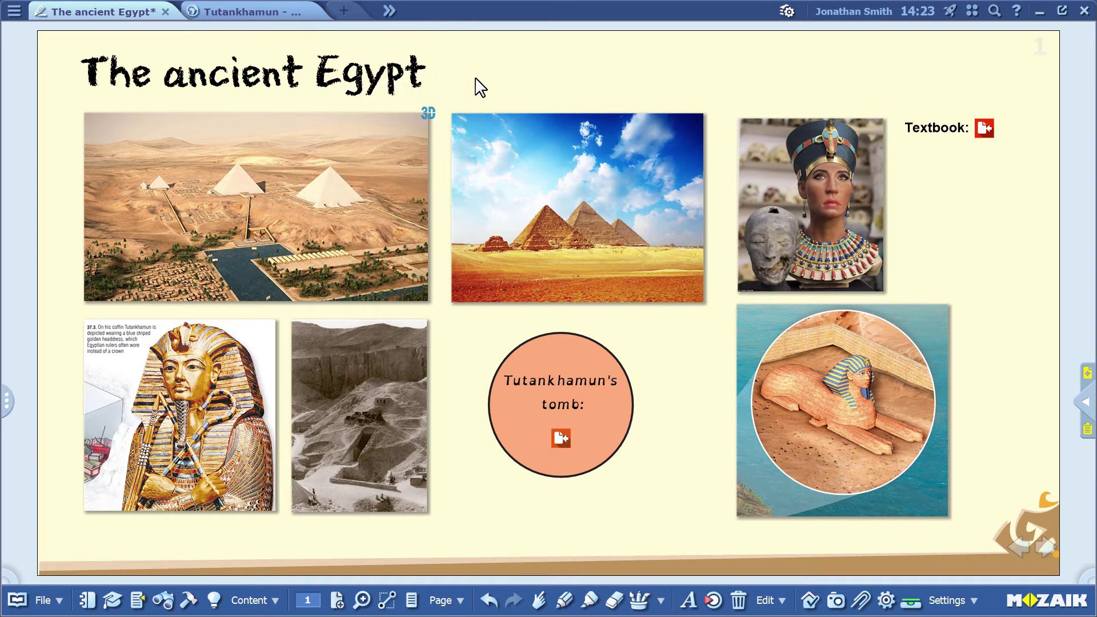
pyautogui.click(266, 17)
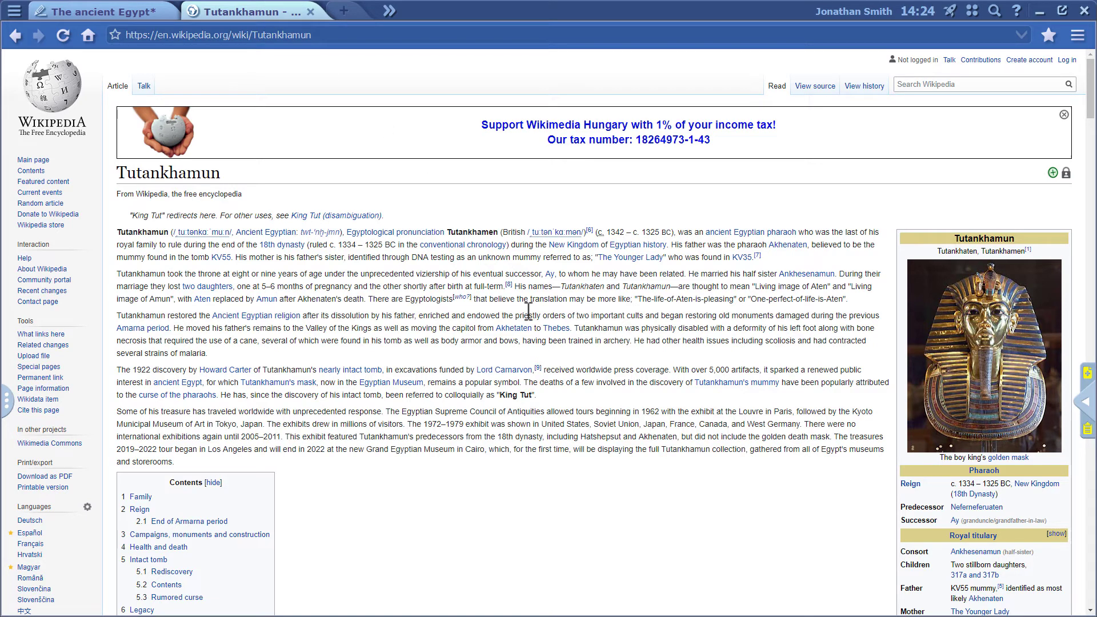
# Copy the Tutankhamun article's URL from the address bar and return to The ancient Egypt page.
pyautogui.click(263, 35)
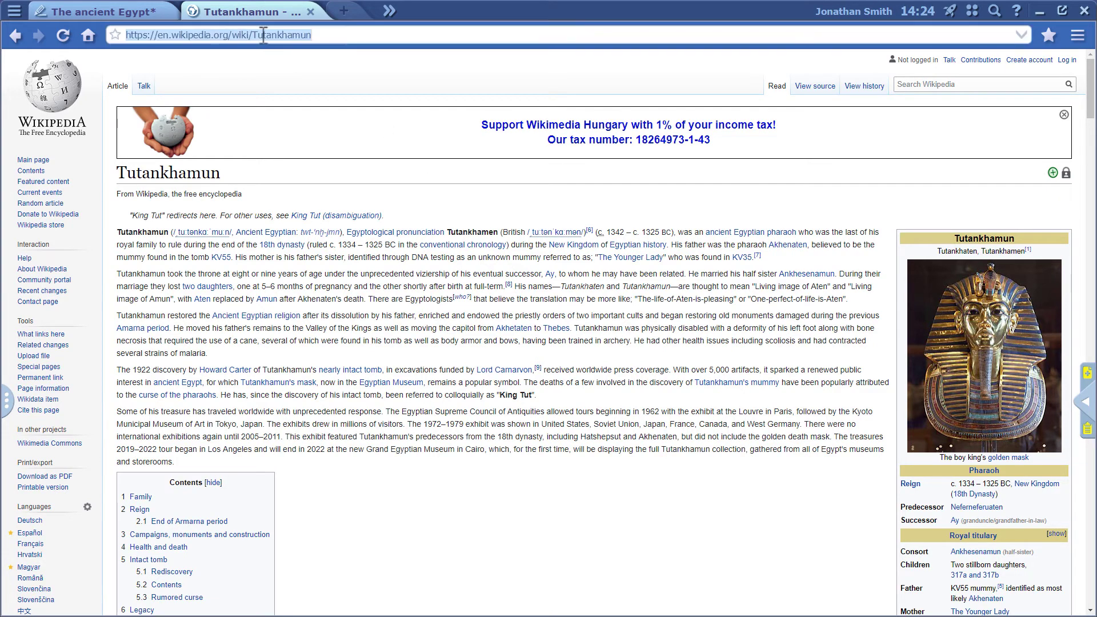
pyautogui.rightClick(308, 35)
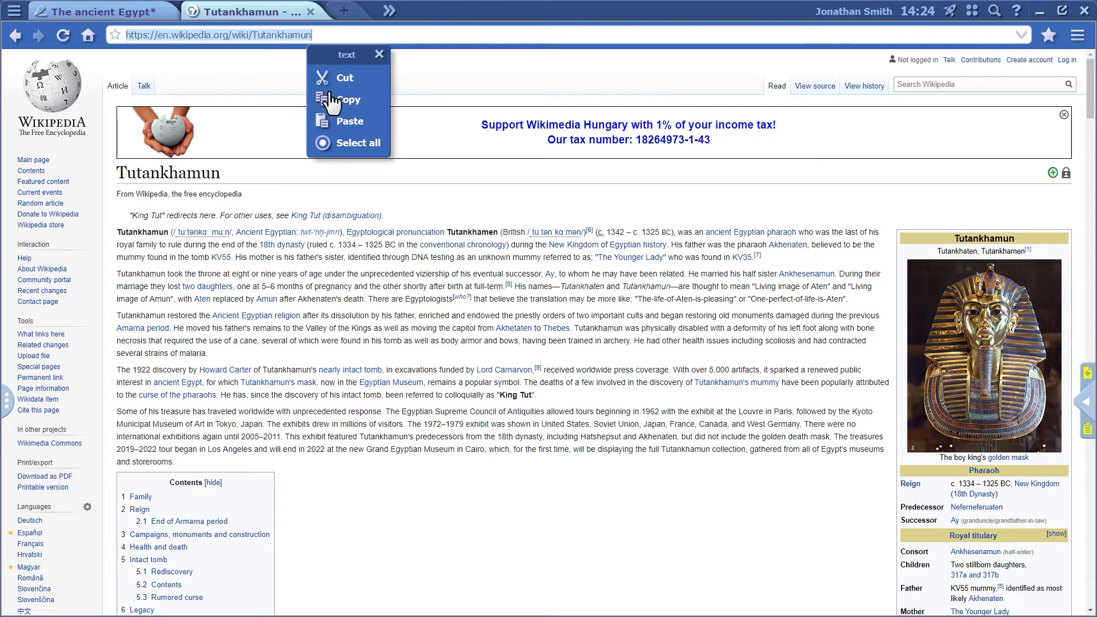
pyautogui.click(347, 102)
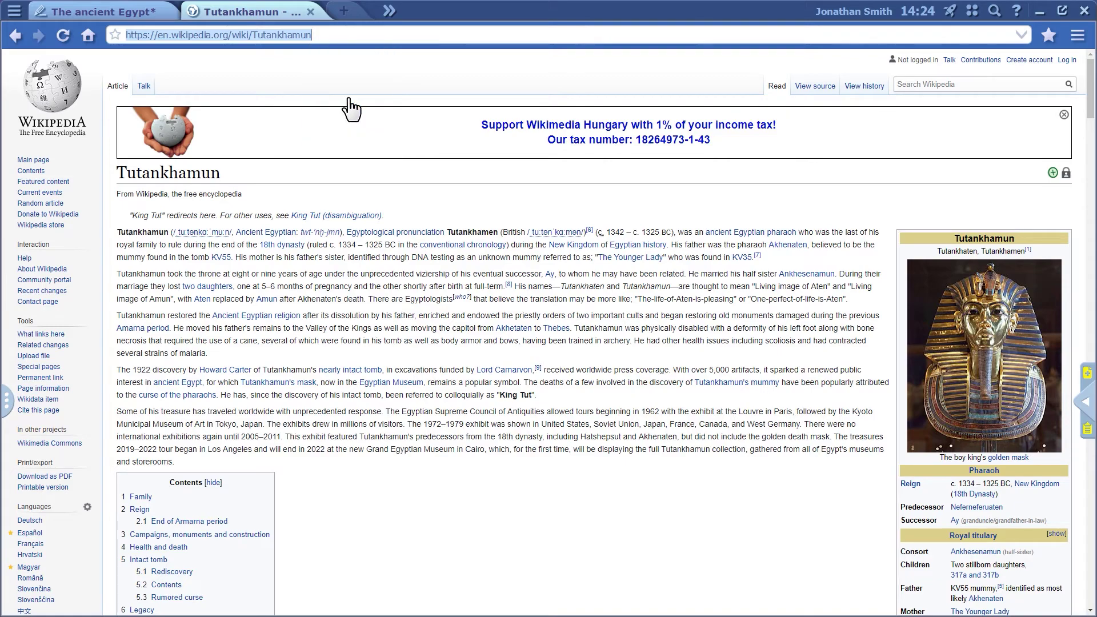
pyautogui.click(108, 12)
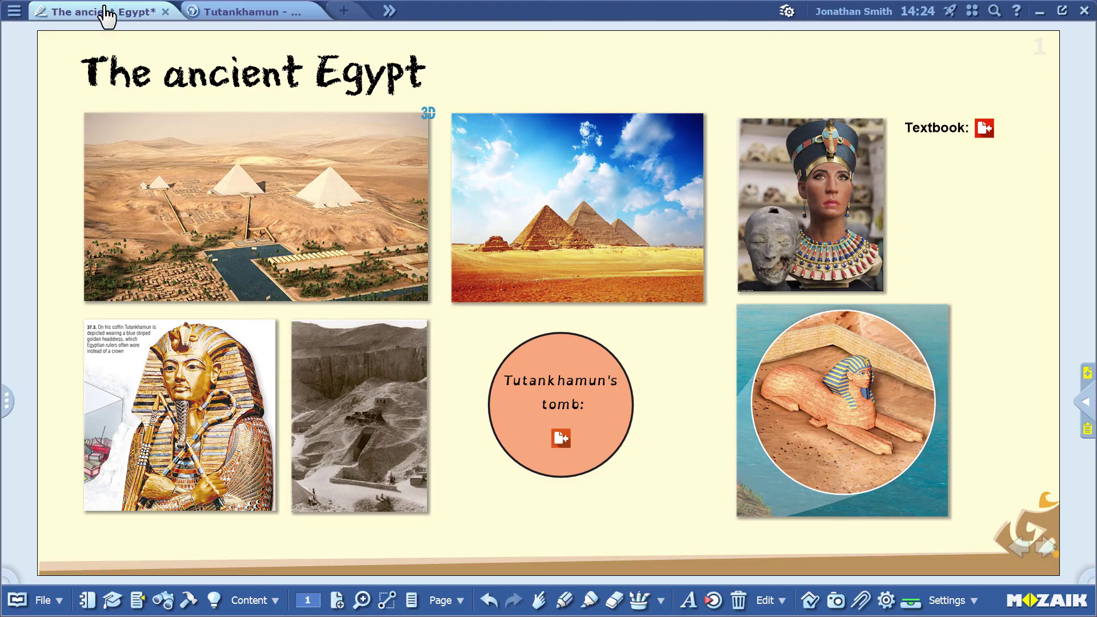
pyautogui.click(177, 426)
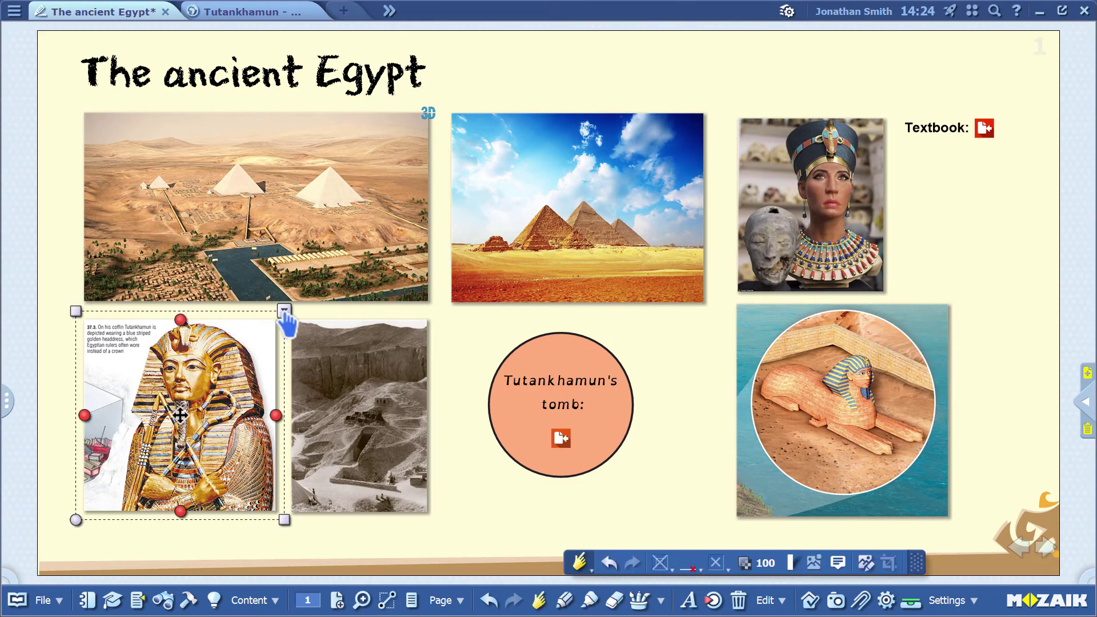
pyautogui.click(284, 311)
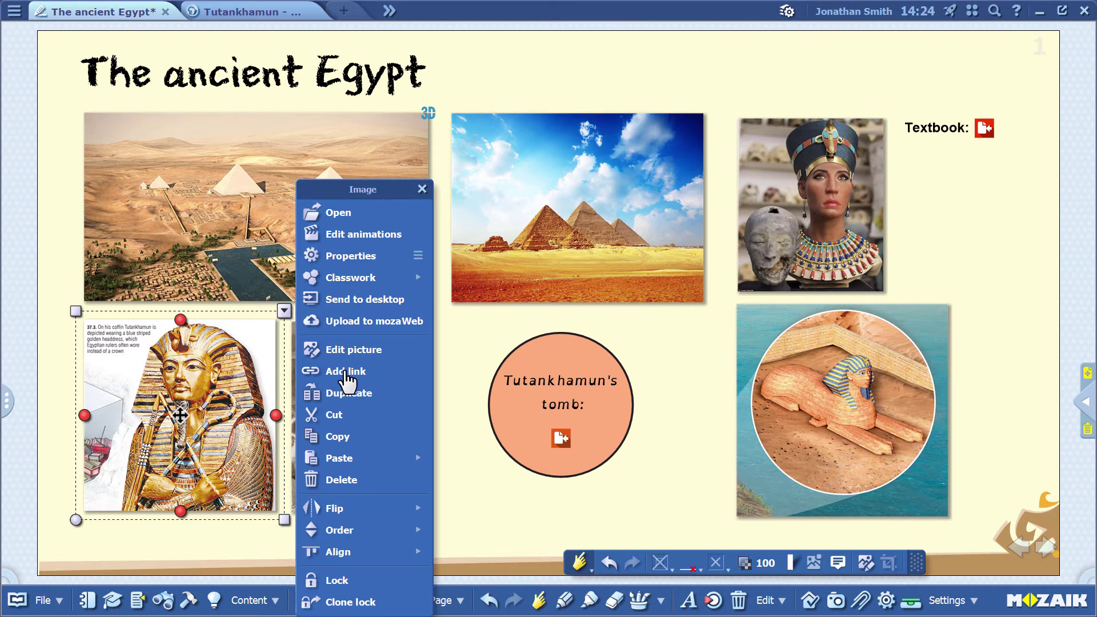
pyautogui.click(354, 373)
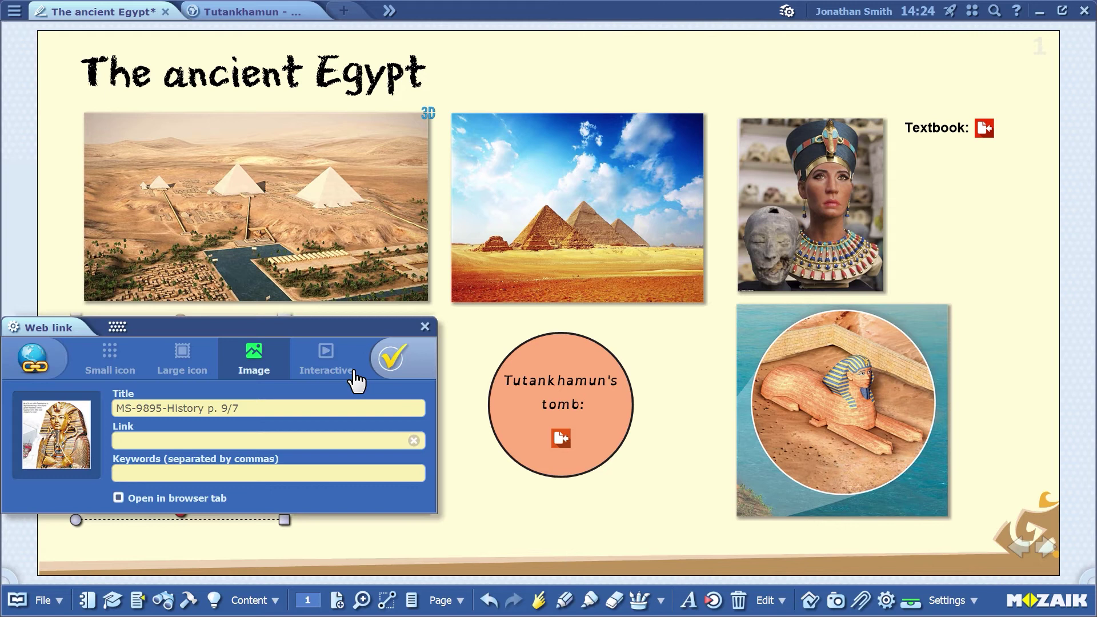
pyautogui.click(163, 441)
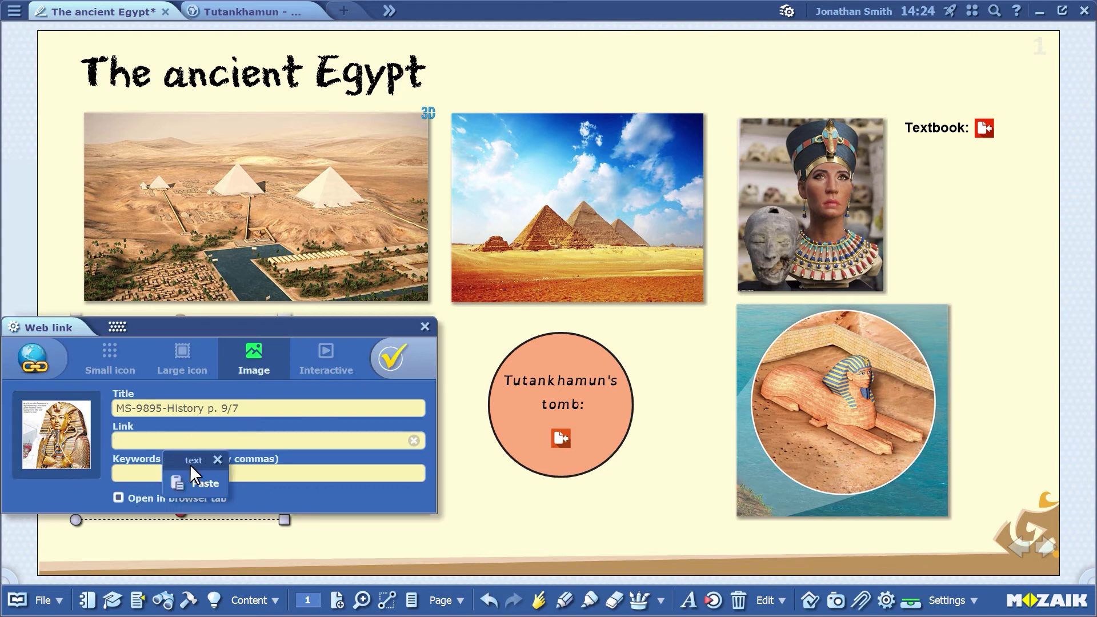
pyautogui.click(202, 487)
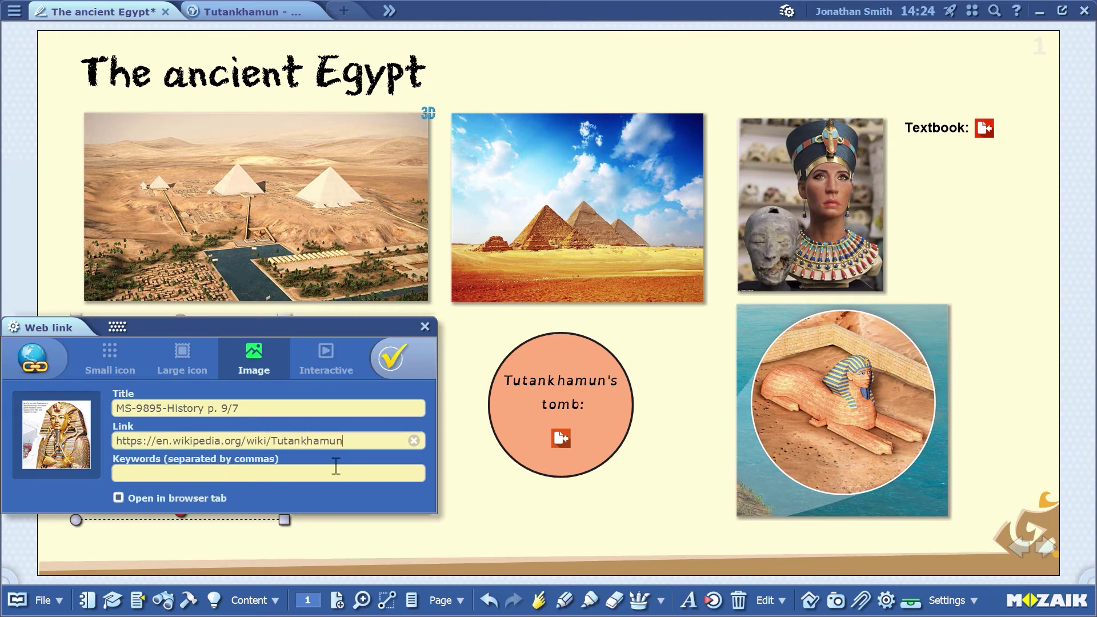
pyautogui.click(390, 360)
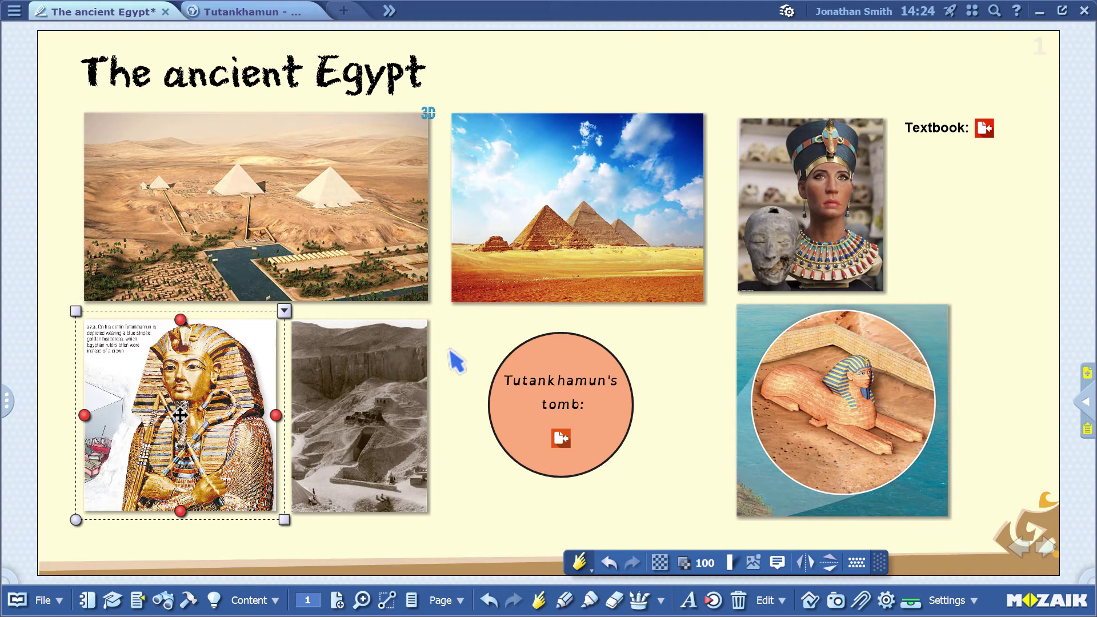
# Deselect the coffin image.
pyautogui.click(474, 355)
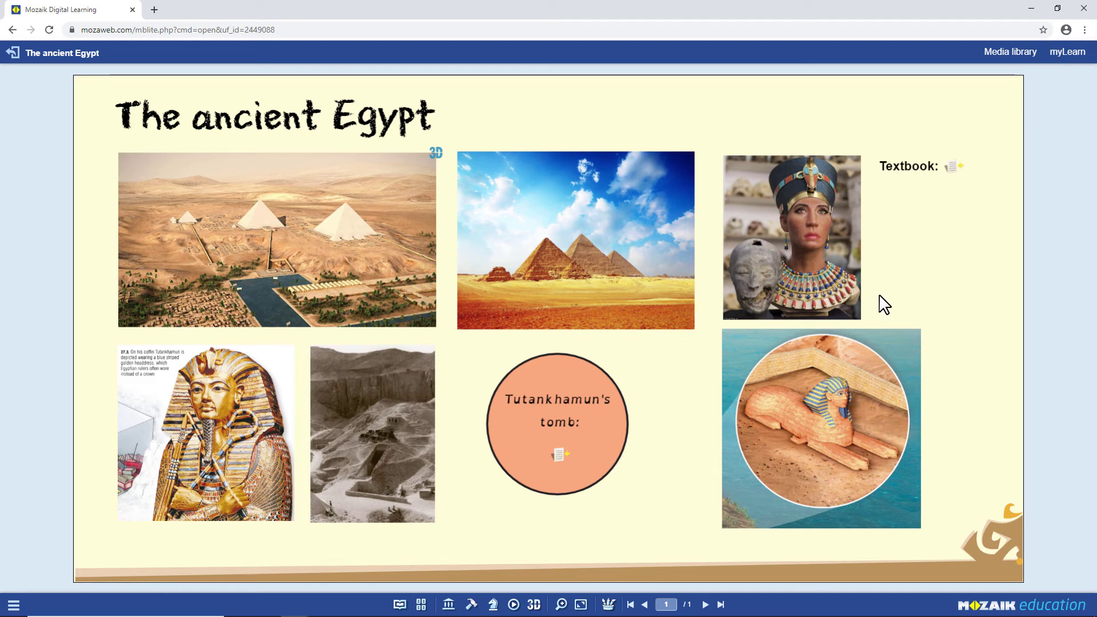
# Try the tomb-circle and Textbook page links, then the coffin image's Wikipedia link.
pyautogui.click(557, 455)
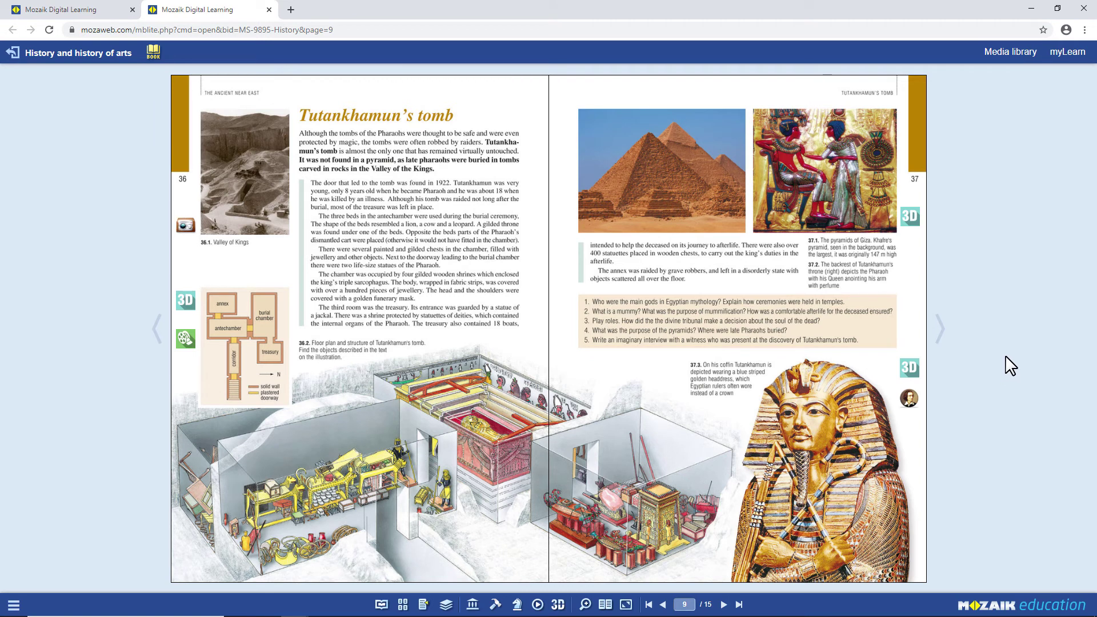
pyautogui.click(269, 10)
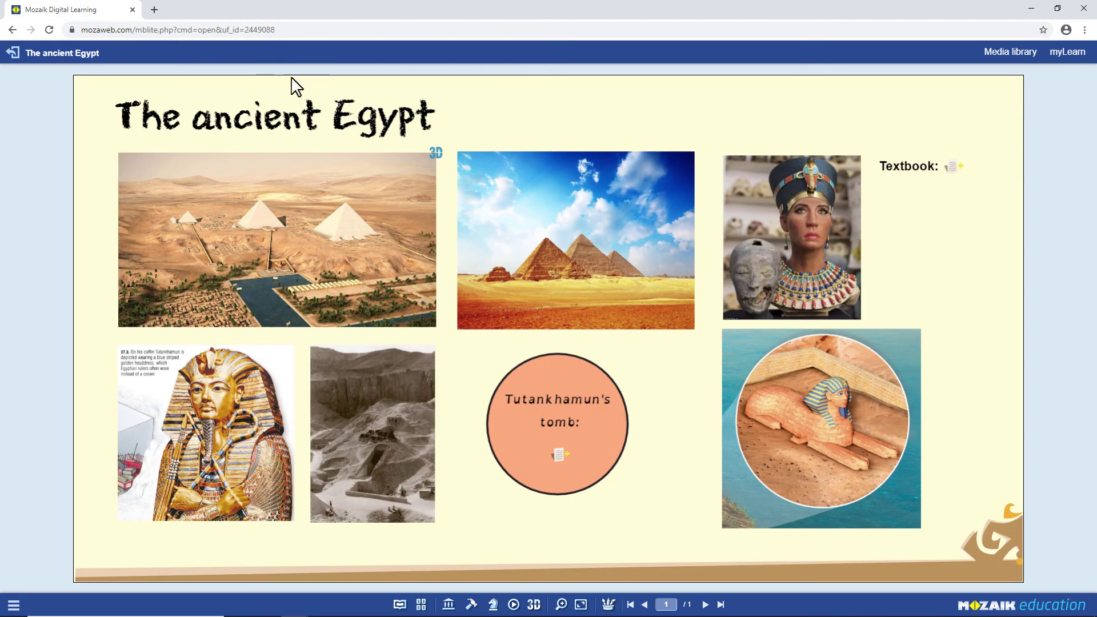
pyautogui.click(955, 169)
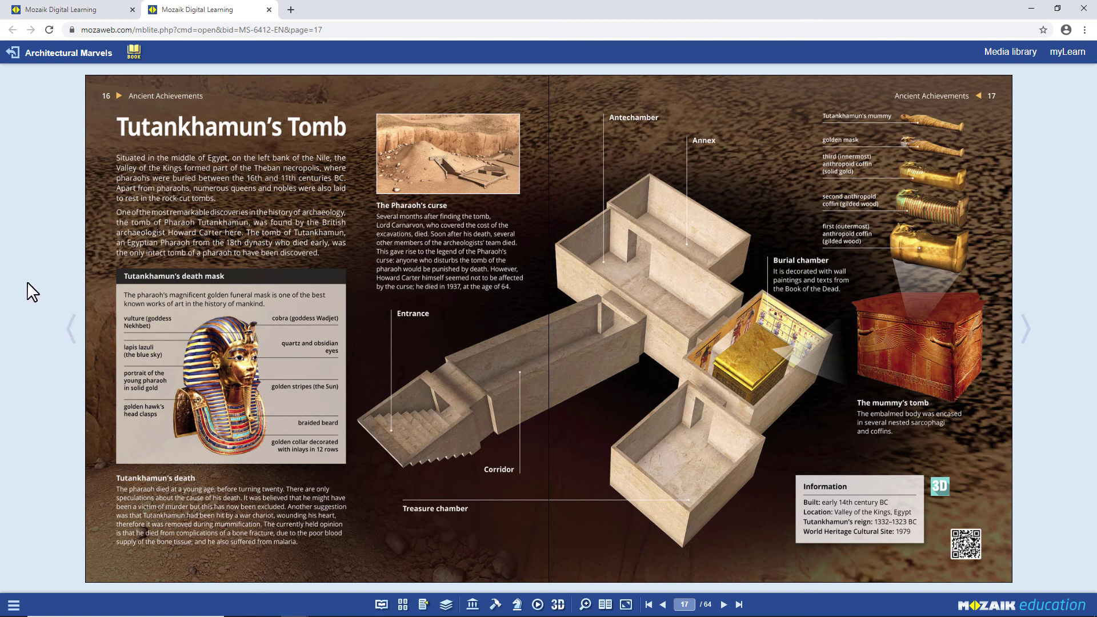
pyautogui.click(268, 10)
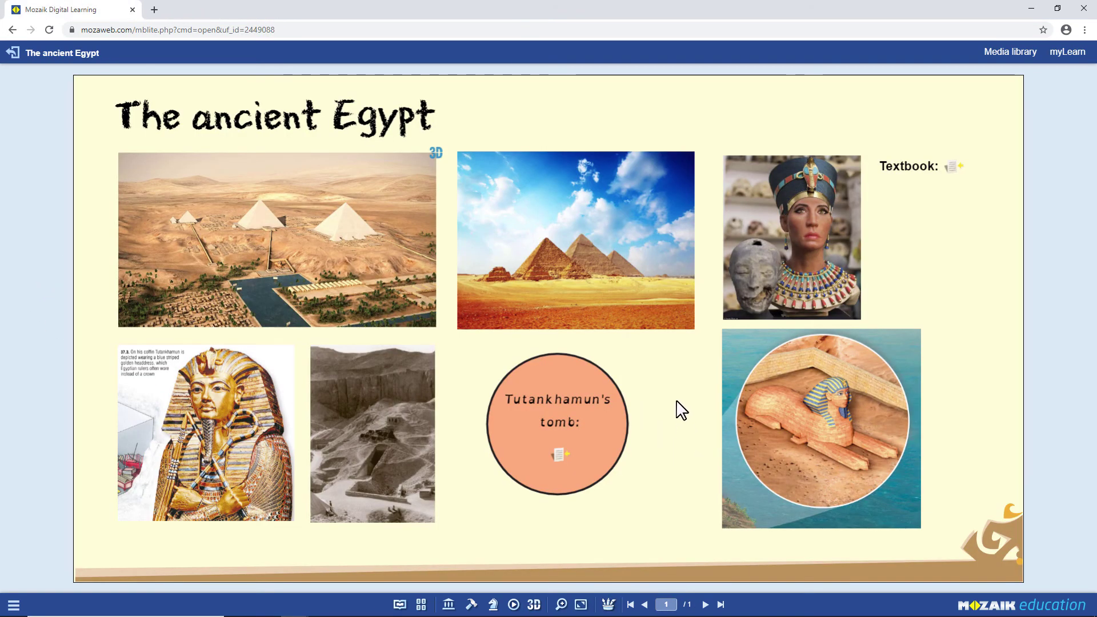
pyautogui.click(205, 443)
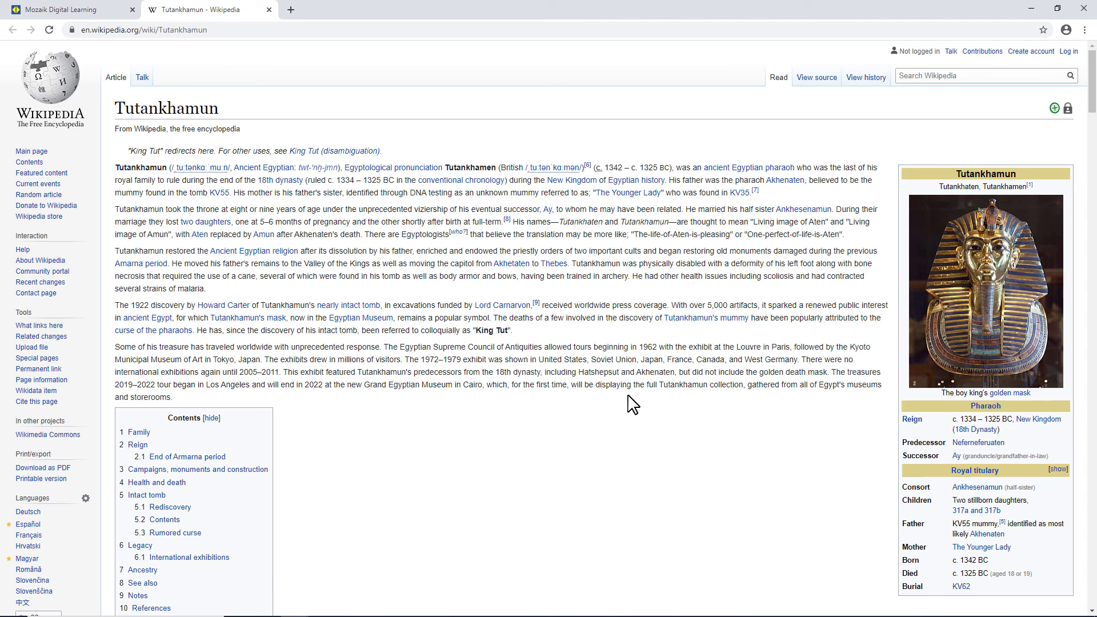